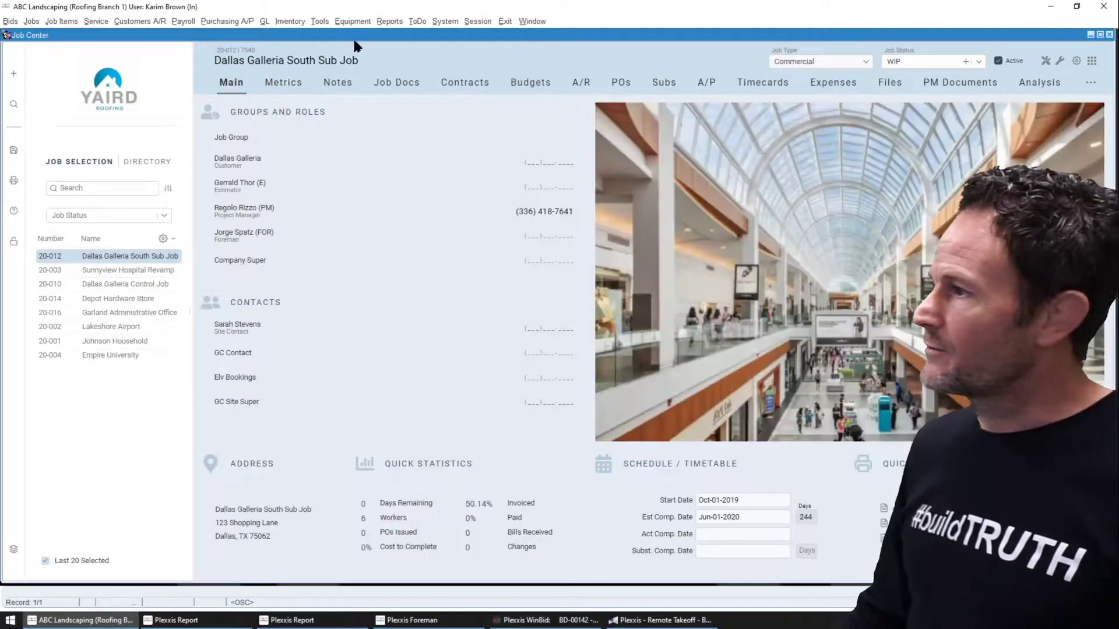
Browse the Financial Reports menu, then open Job Work in Progress (WIP) from the Jobs menu.
click(388, 21)
mouse_move(411, 41)
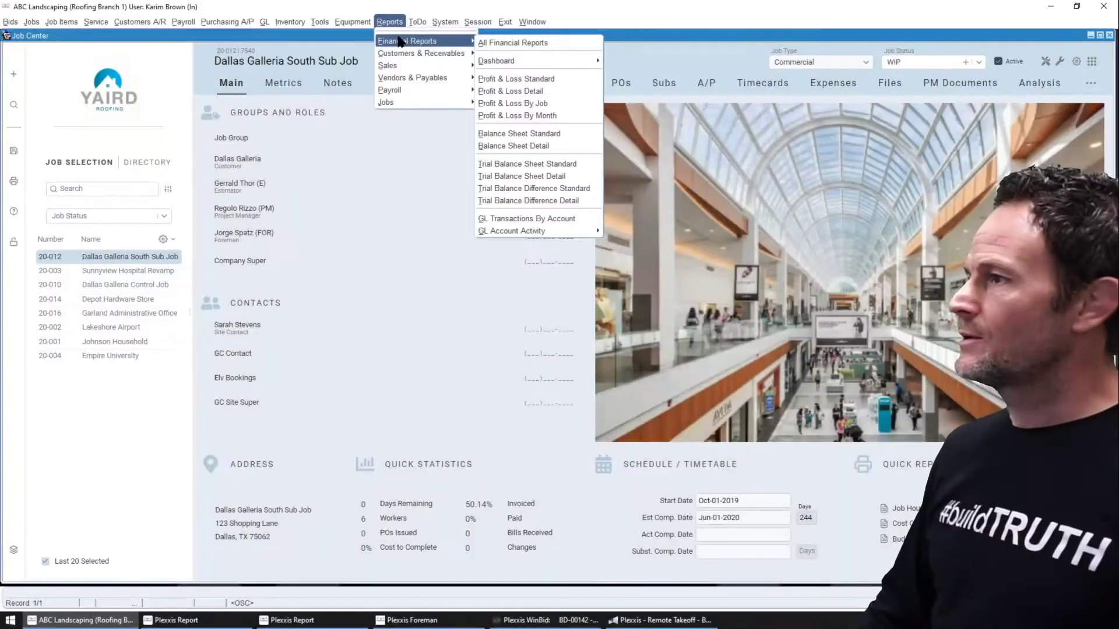
click(31, 22)
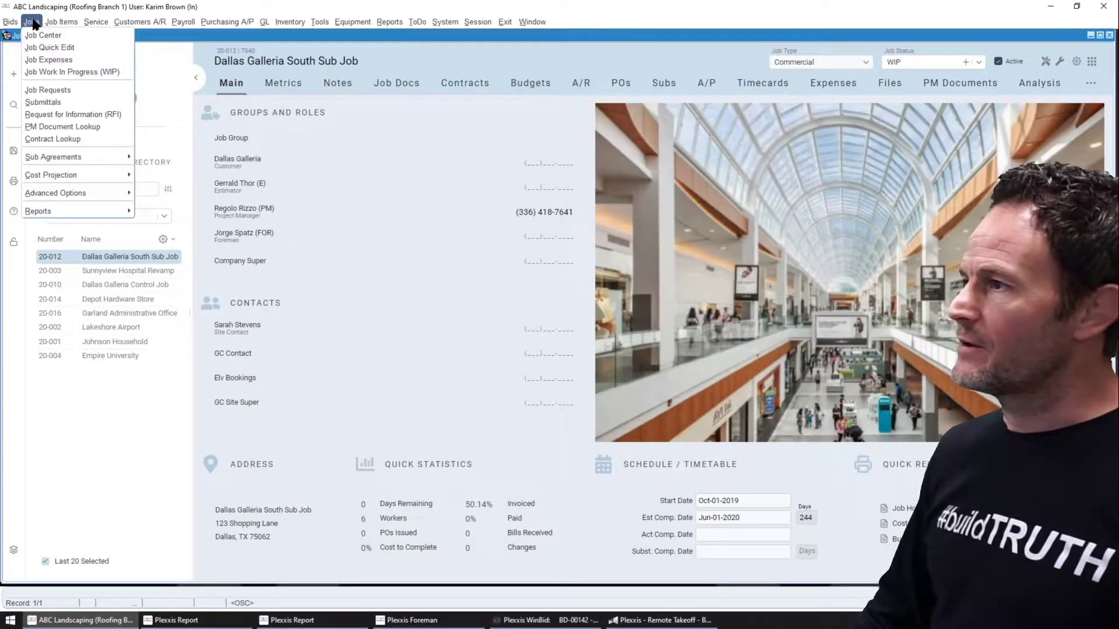
click(40, 68)
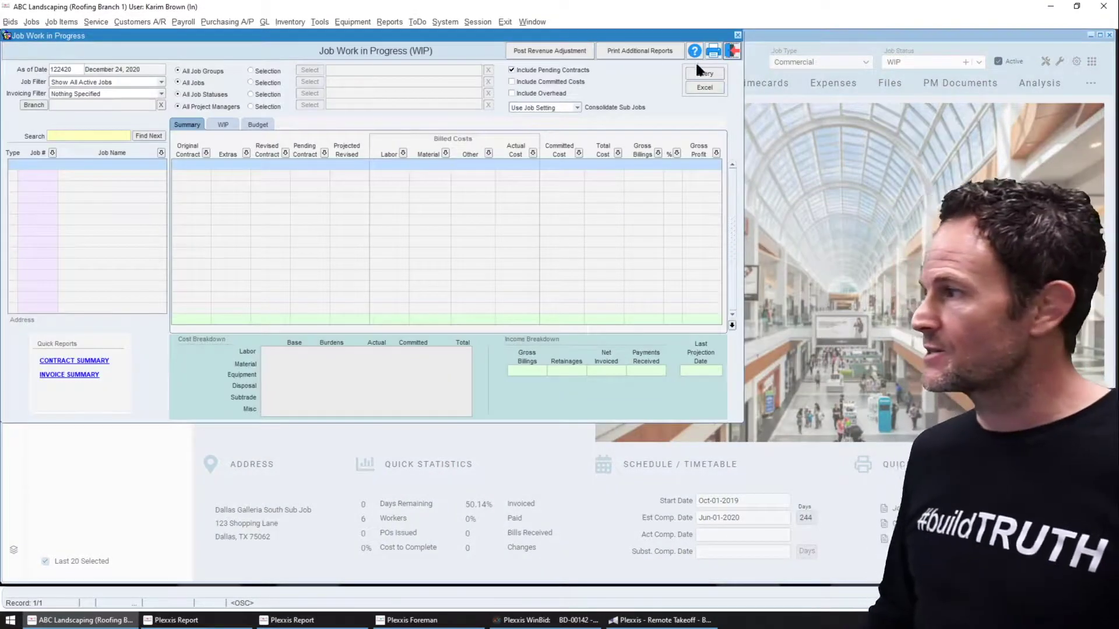
Query WIP figures for all active jobs, checking job 20-006's labor history, then view the WIP tab.
click(705, 73)
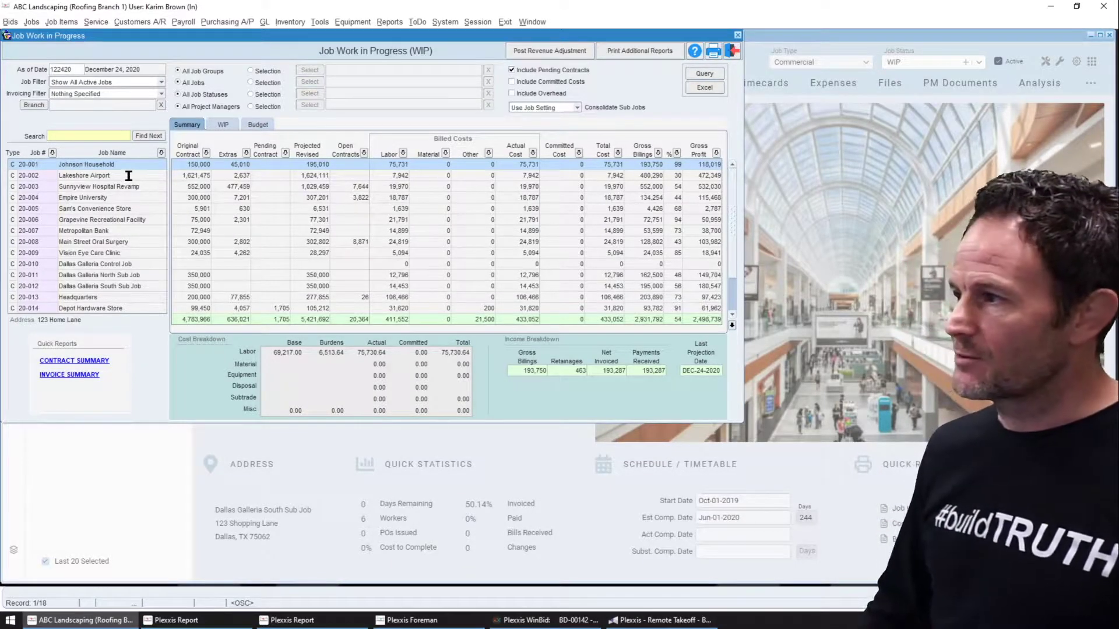
double_click(392, 219)
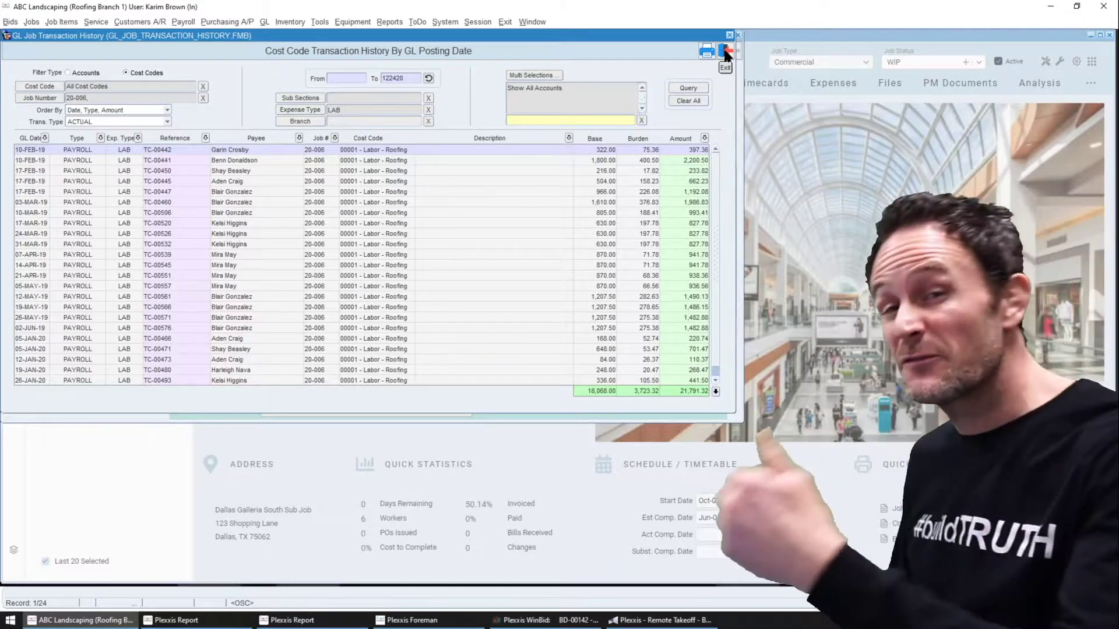
click(725, 53)
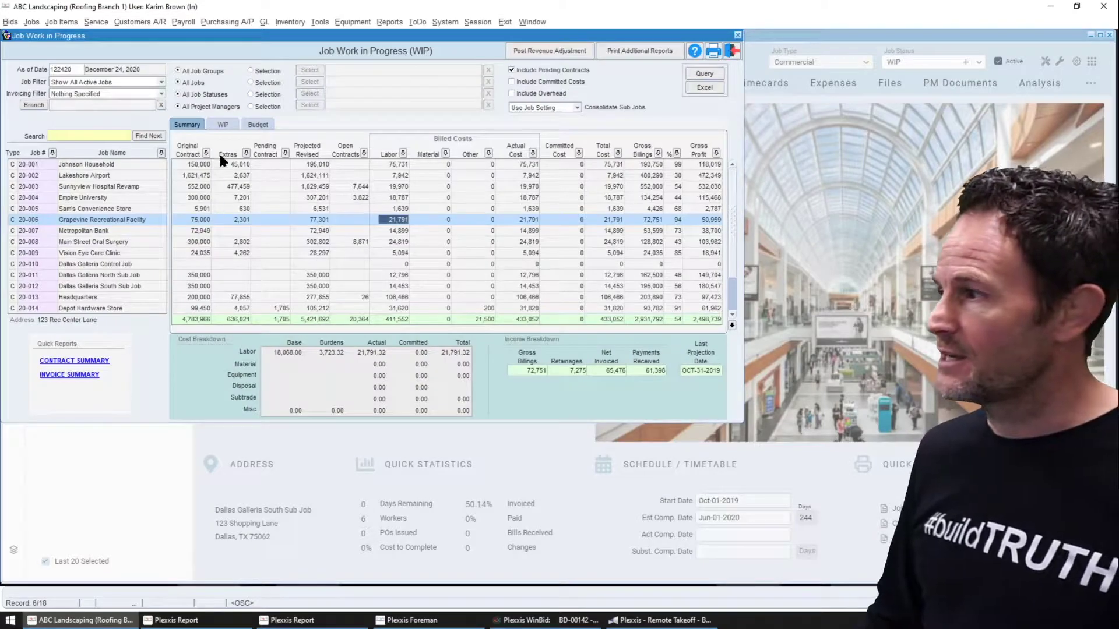
click(221, 125)
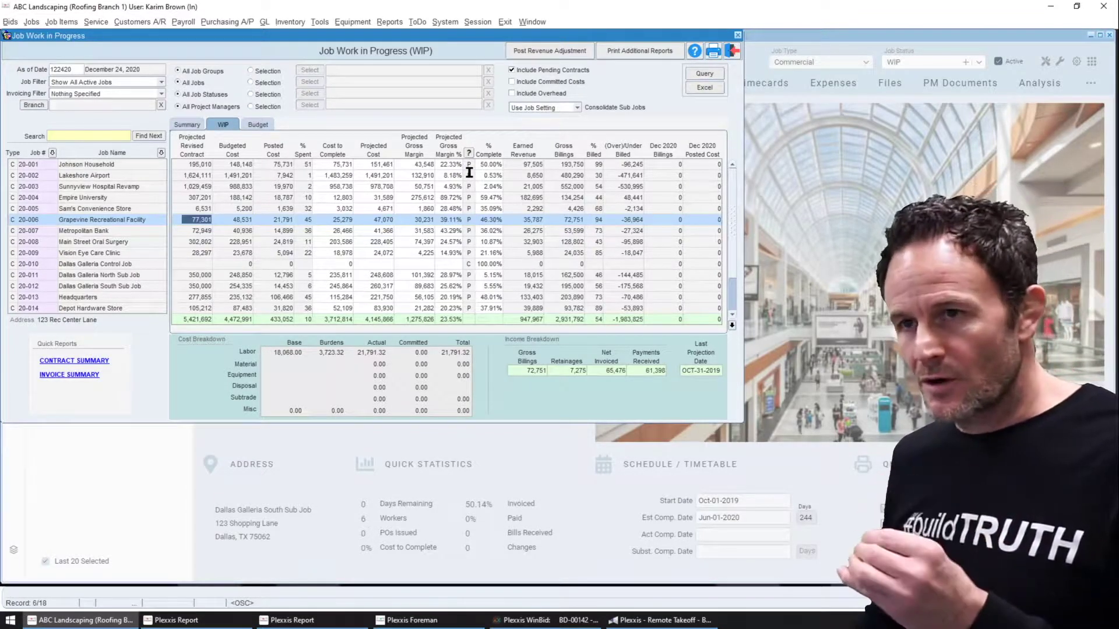
click(469, 154)
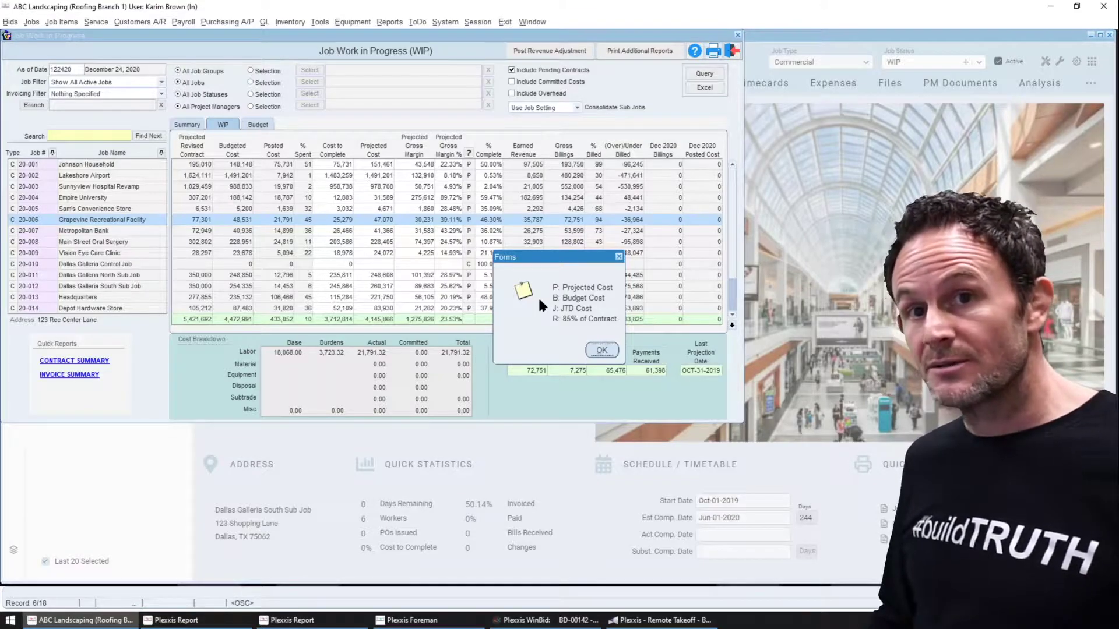
click(600, 352)
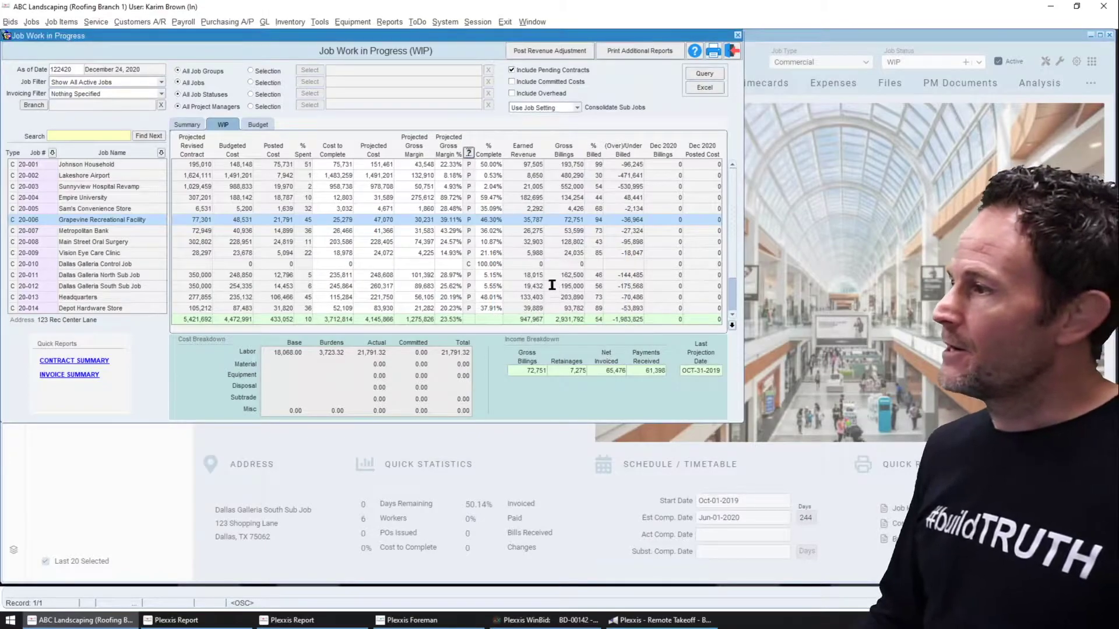
Set job 20-001's percent complete to 40%, recalculating earned revenue to 78,004.
click(484, 165)
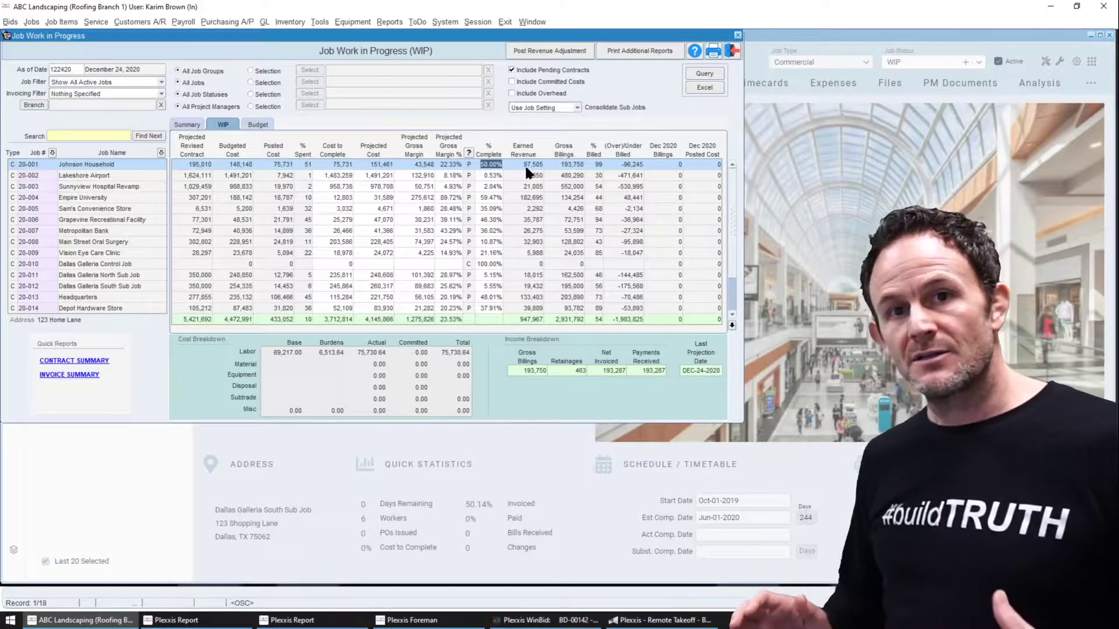
text(40)
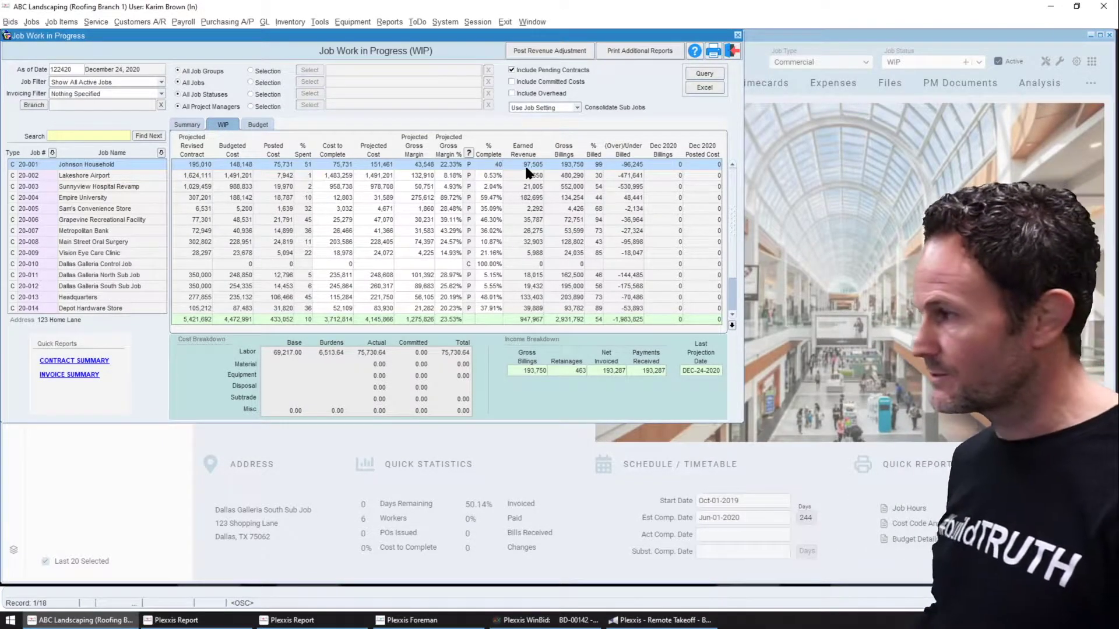
key(Return)
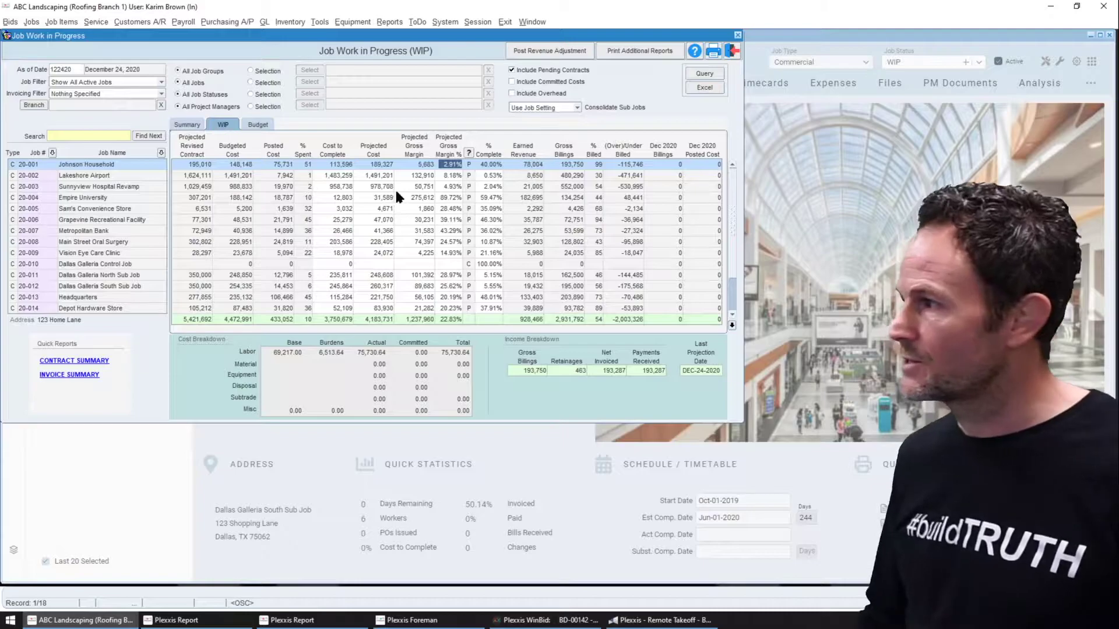
click(411, 208)
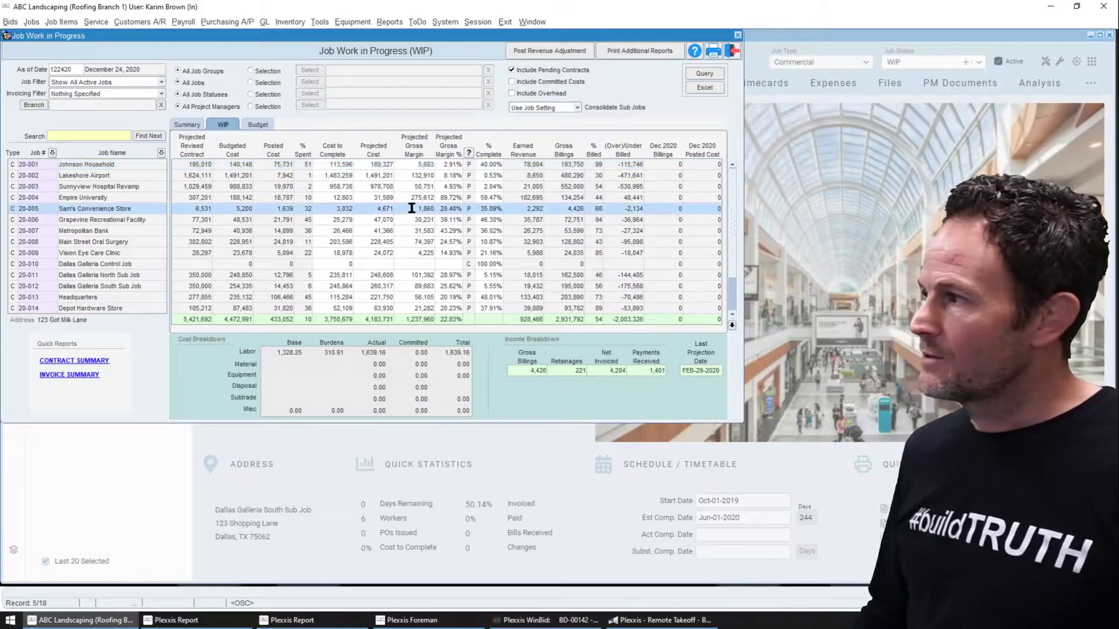
Review job 20-001's projected cost history, then generate the printable WIP report.
double_click(491, 165)
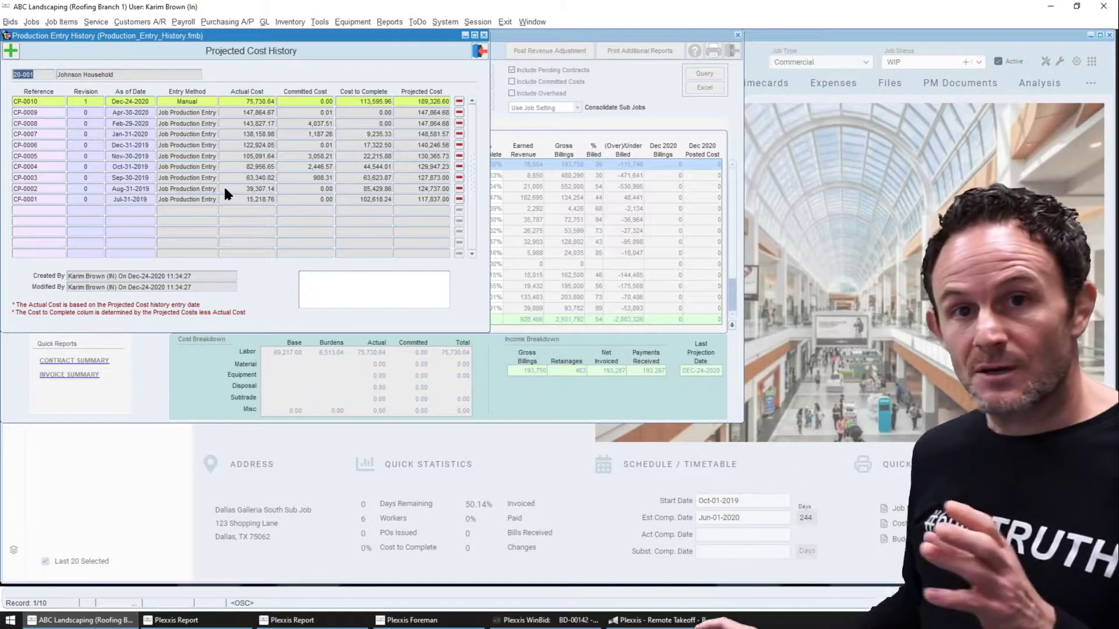
click(475, 52)
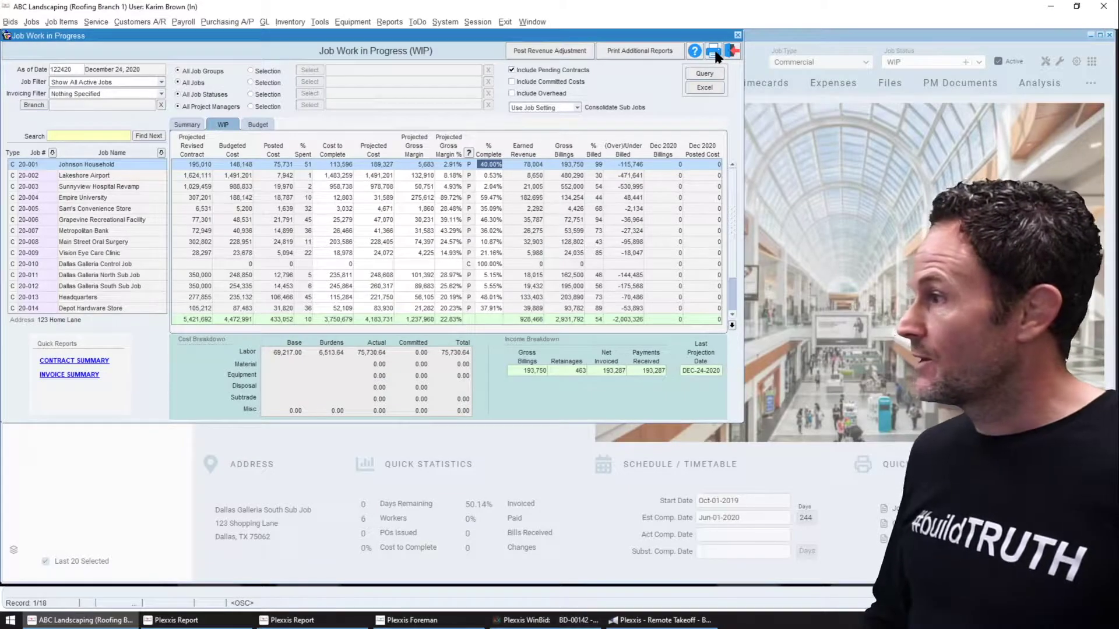
click(715, 52)
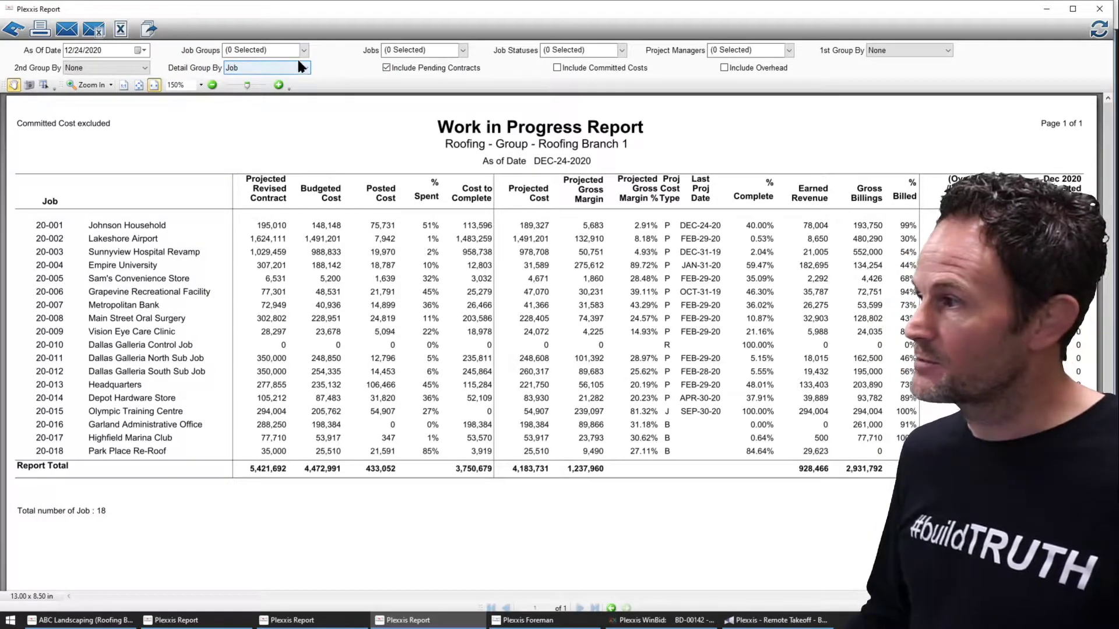
Regroup the WIP report by Job Type then Project Manager, refresh it, and close it.
click(946, 49)
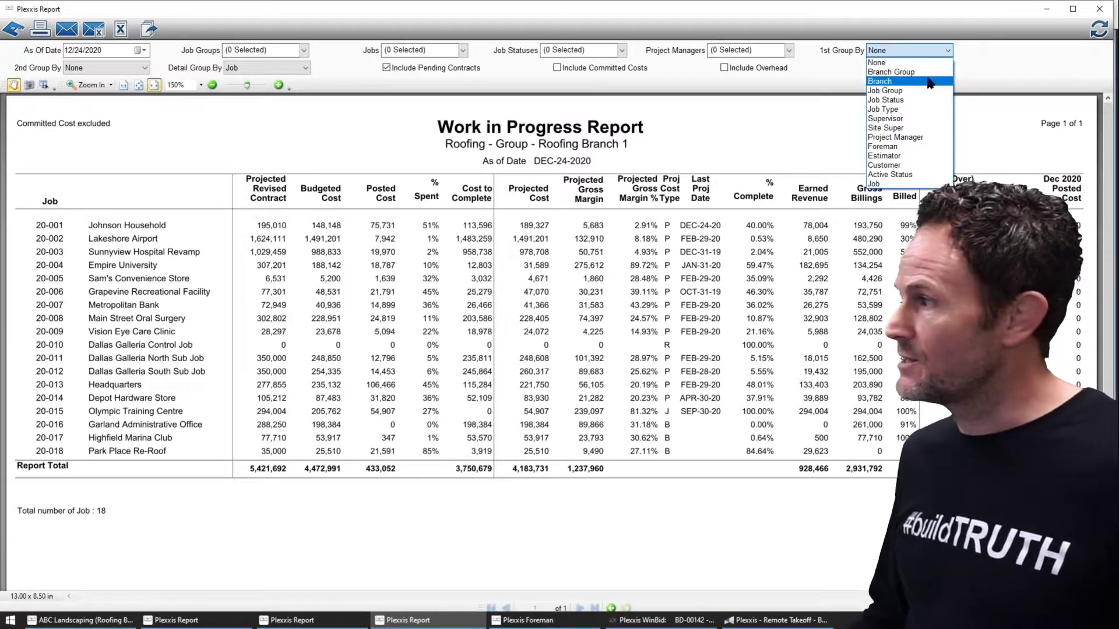
click(909, 110)
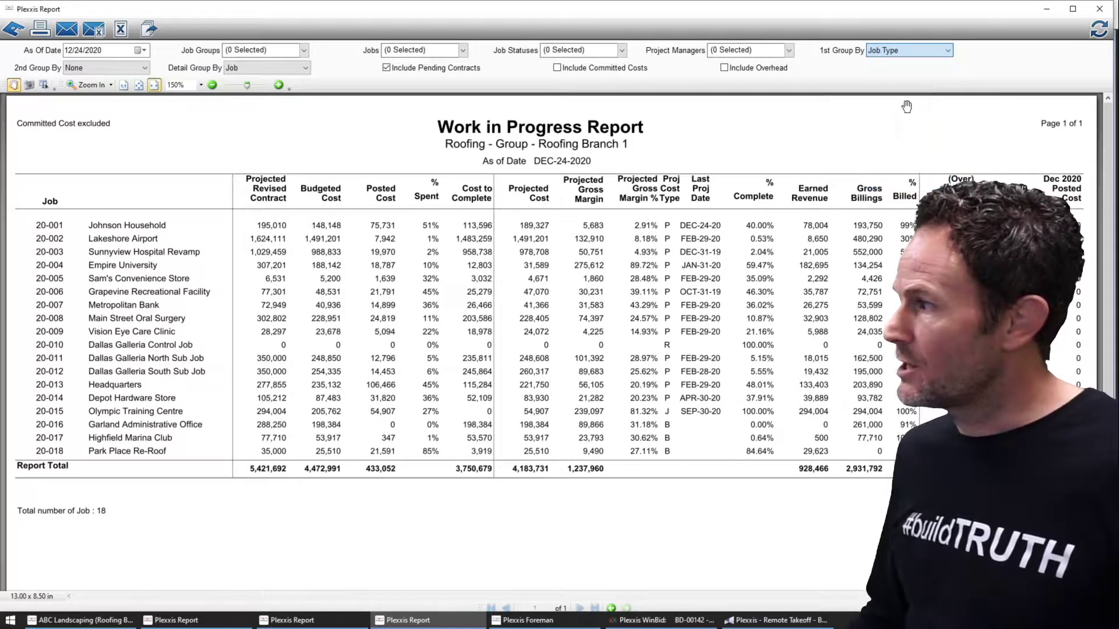
click(143, 67)
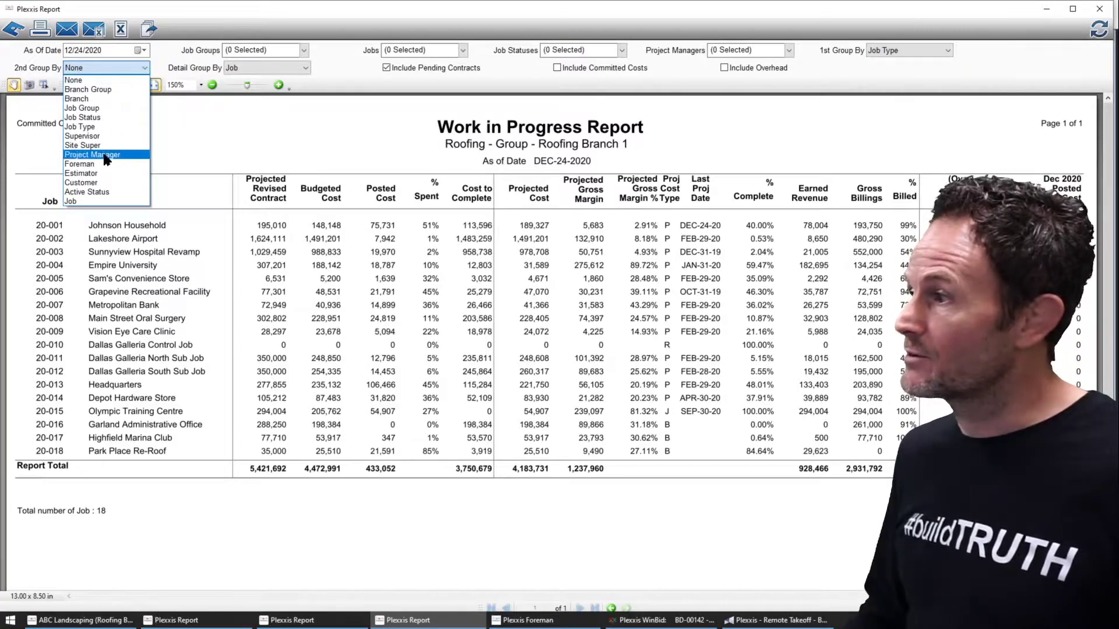
click(134, 154)
click(1100, 29)
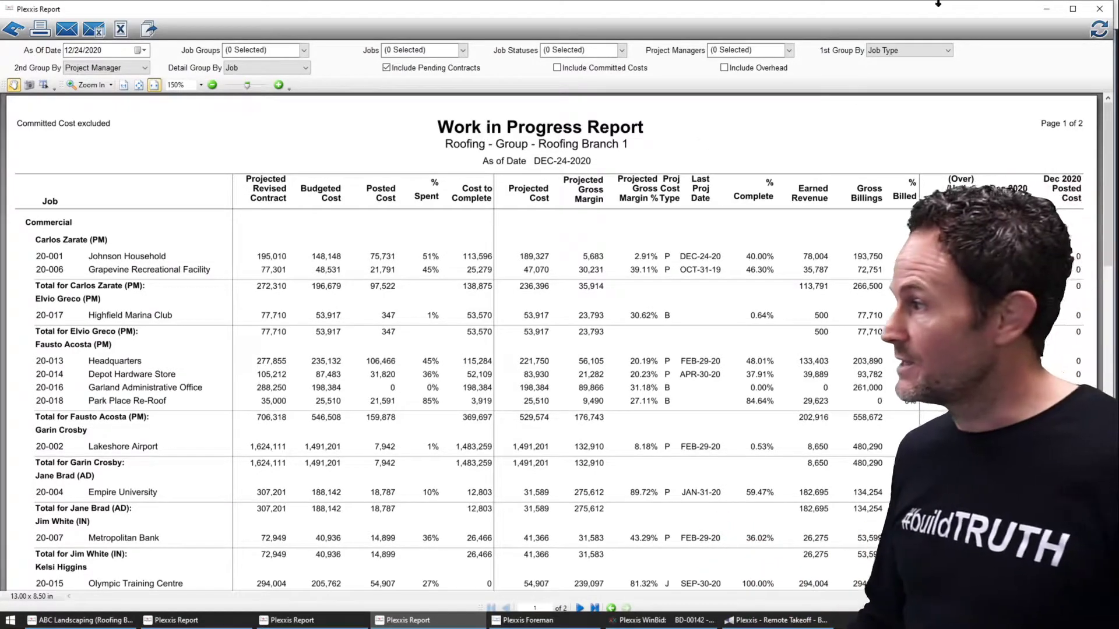
click(1099, 9)
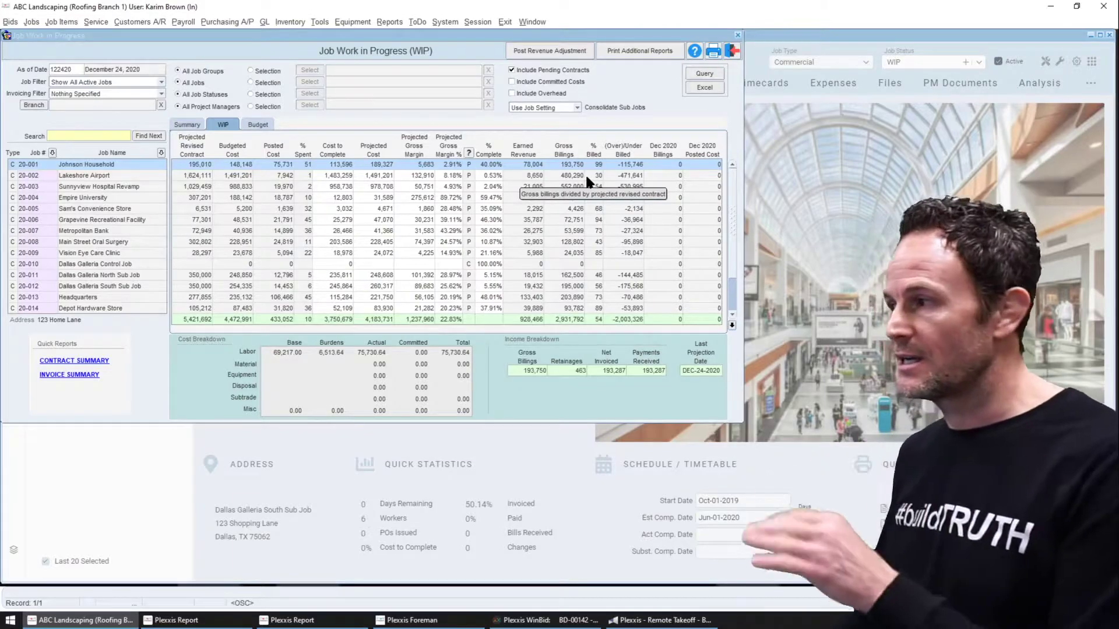
click(714, 53)
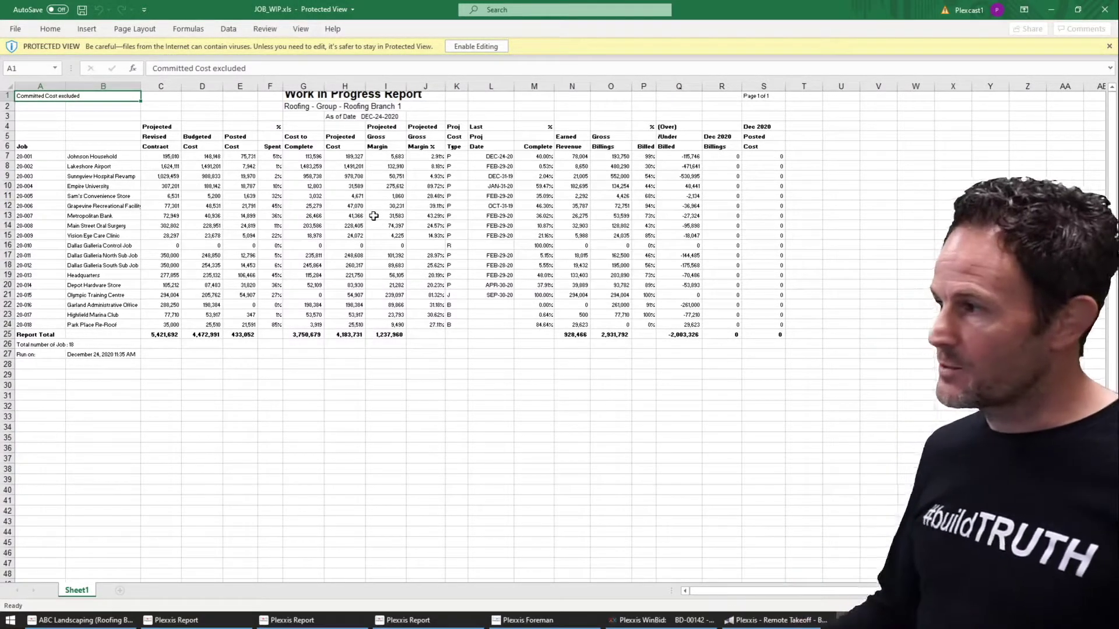
click(1104, 9)
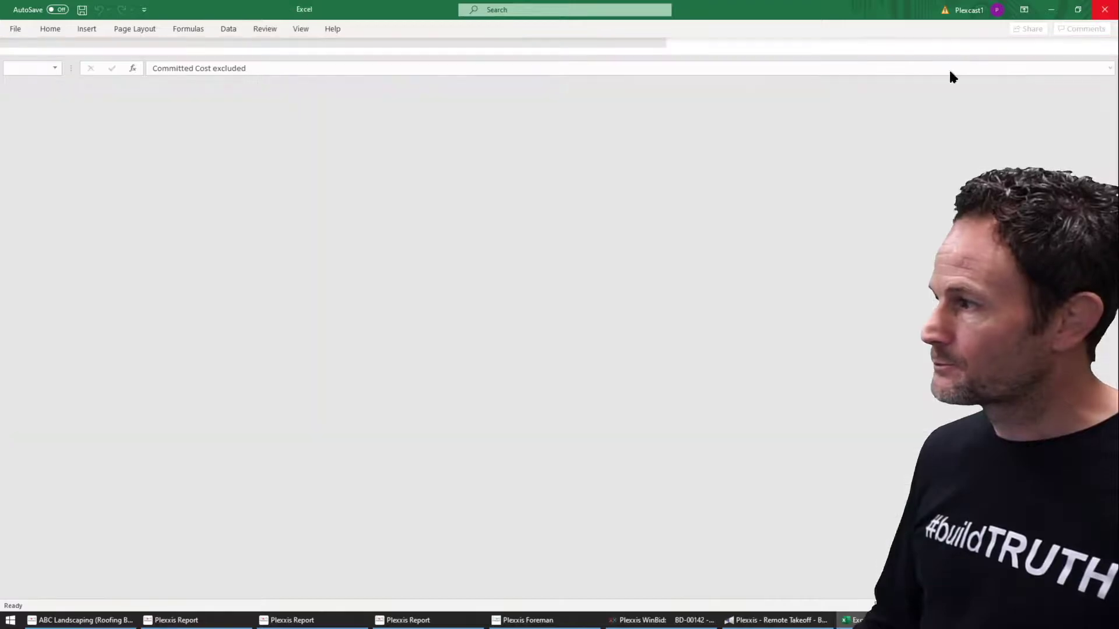
click(1100, 9)
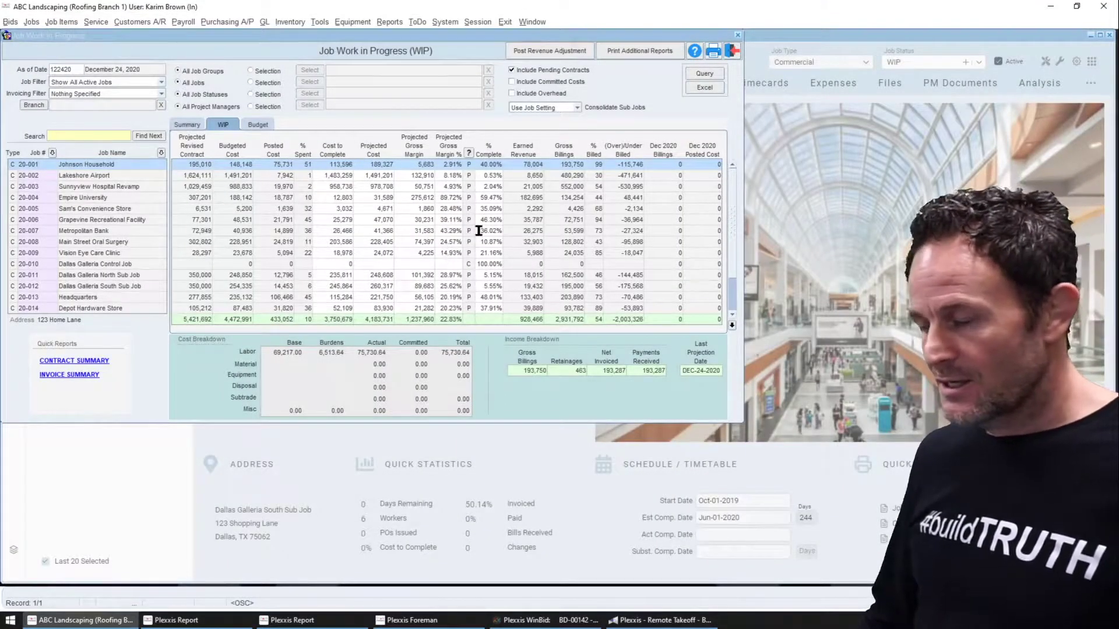
click(487, 231)
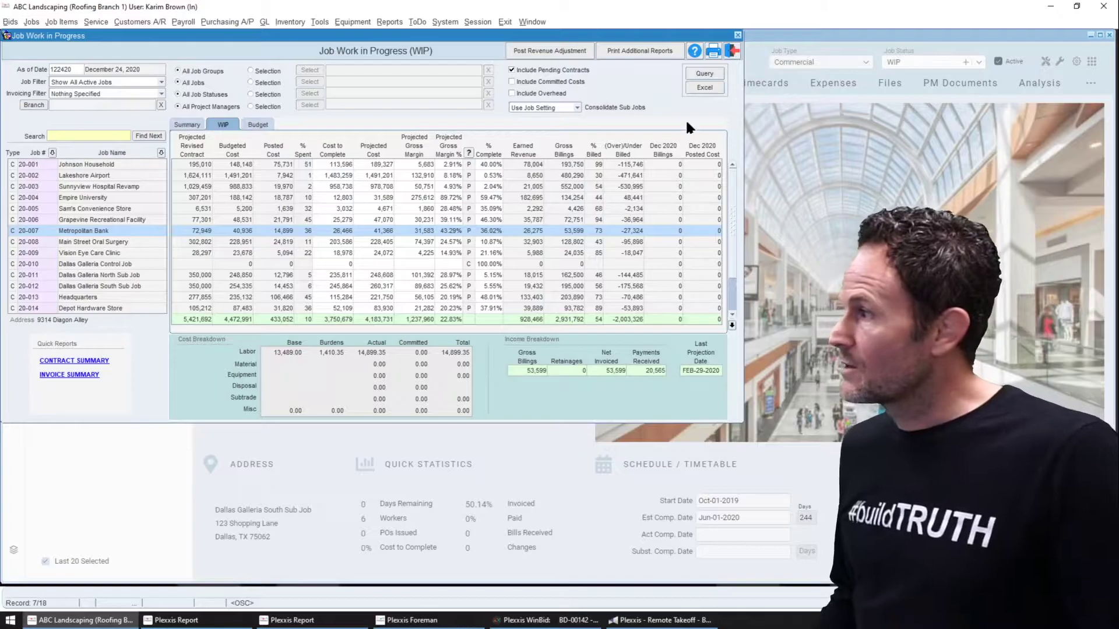
Export the WIP grid to Excel as Excel_Export_1805.xlsx.
click(704, 90)
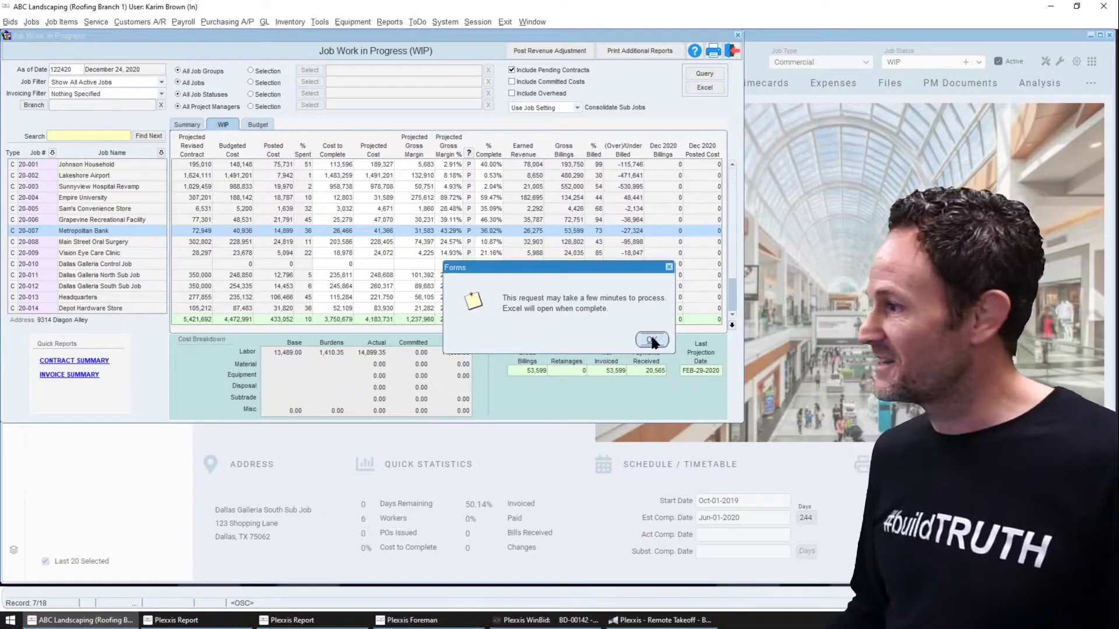
click(651, 341)
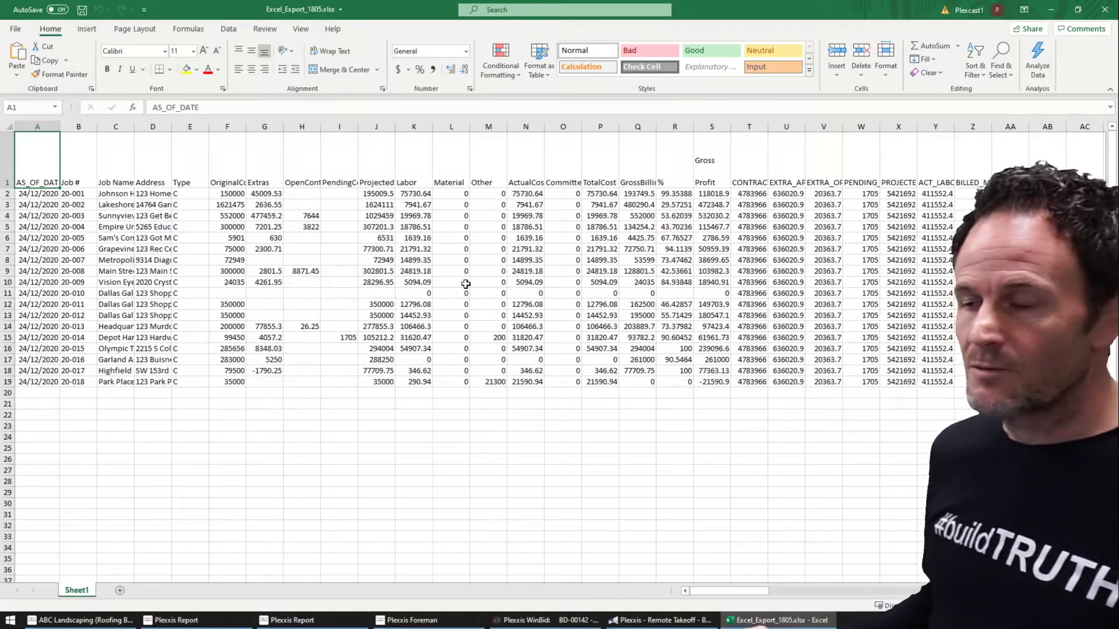
Close the Excel_Export_1805.xlsx workbook to return to the Plexxis WIP grid.
click(1103, 13)
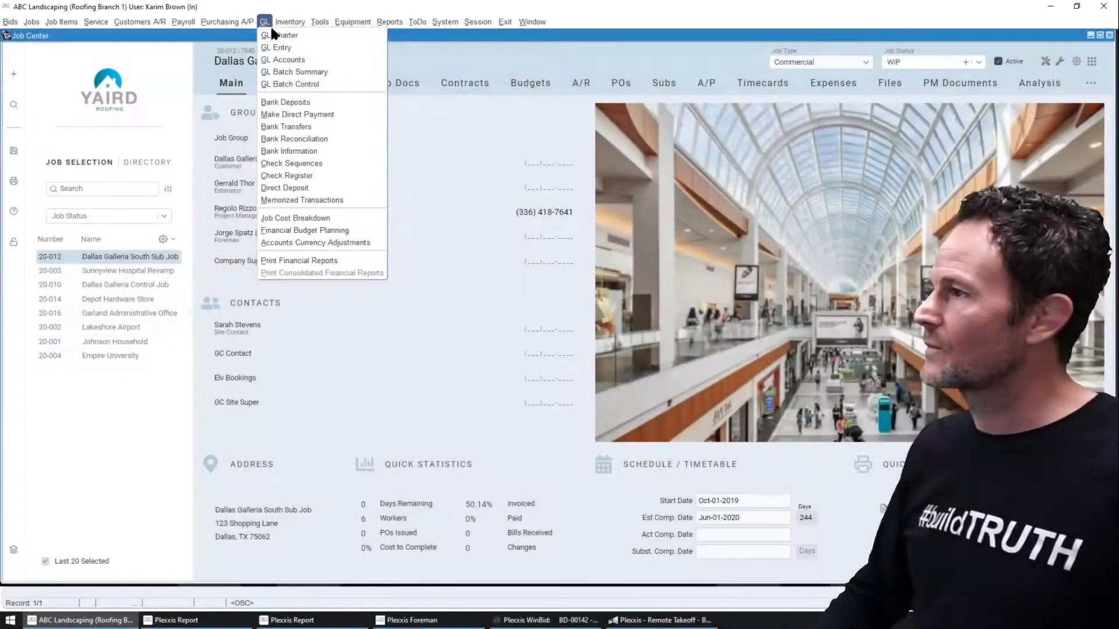
Close the WIP window and bring up the general ledger functions menu.
click(295, 69)
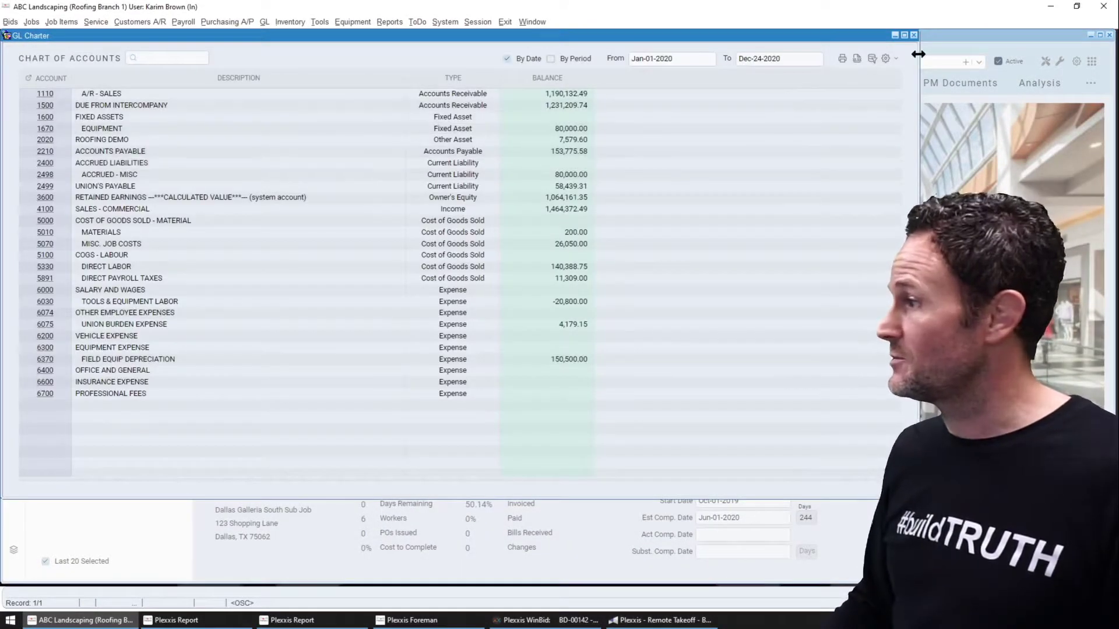
click(265, 22)
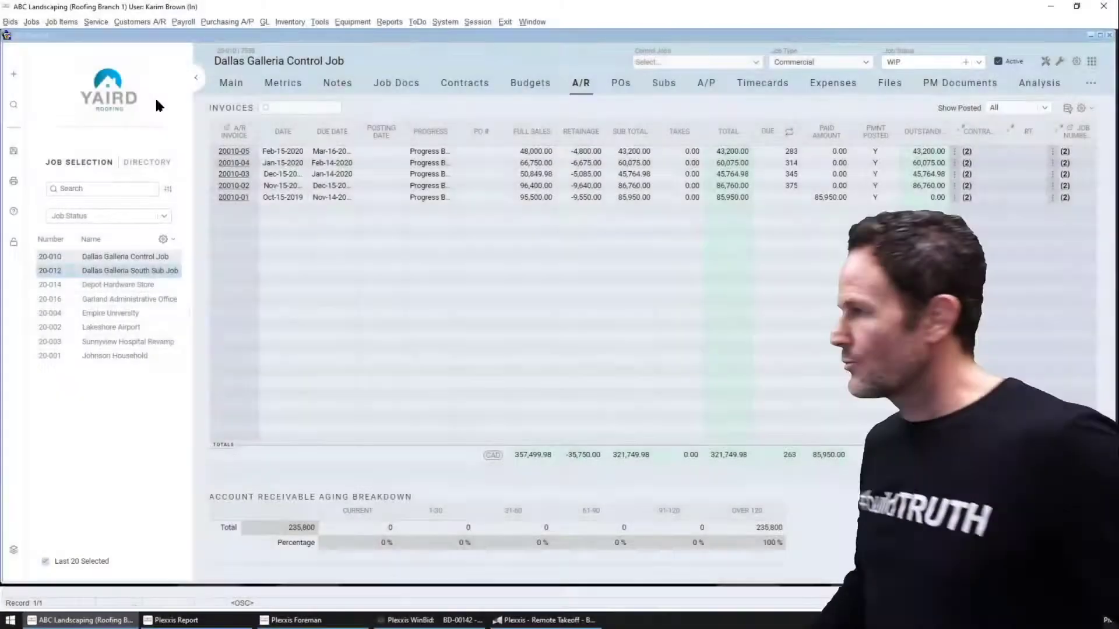
Bring the financial dashboard report forward and scroll across to the Balance Sheet Comparison.
click(175, 620)
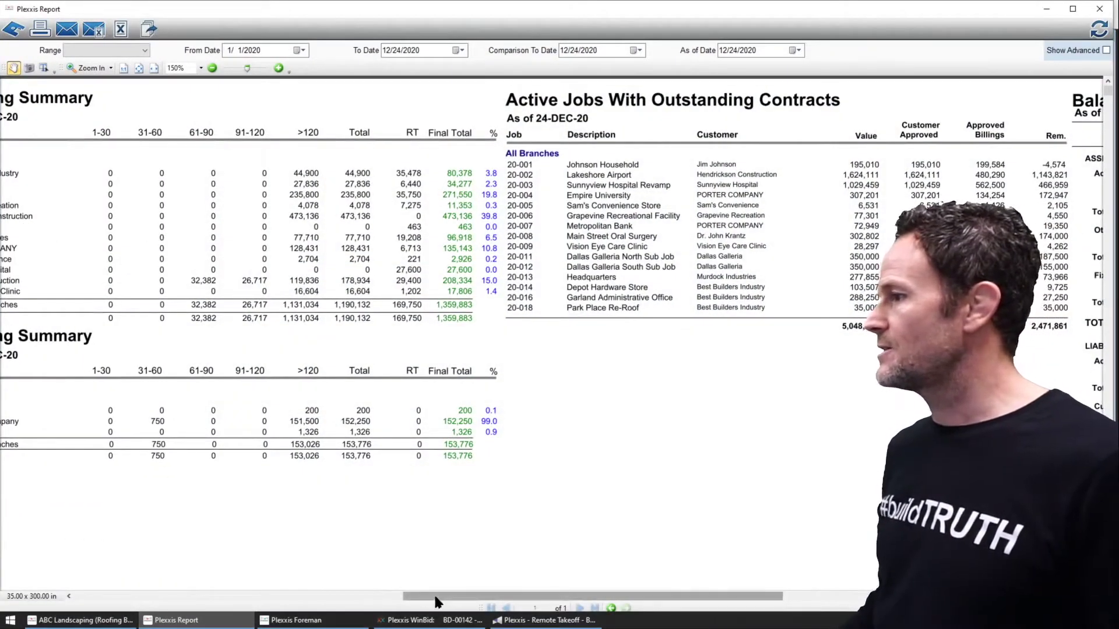
drag(439, 596, 606, 617)
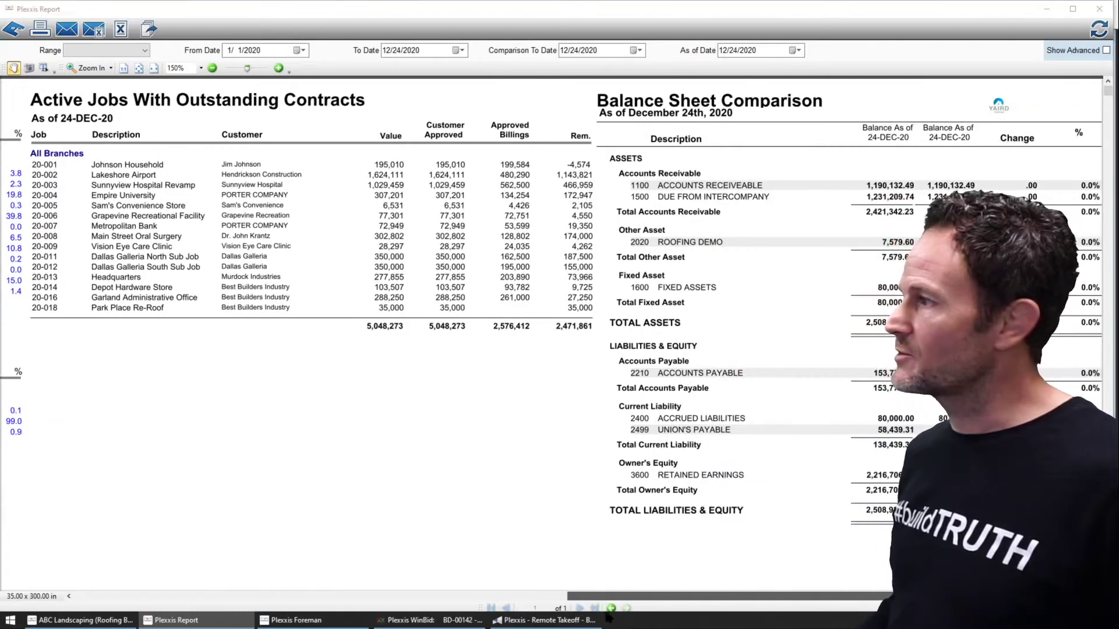
Minimize the financial dashboard report to return to Dallas Galleria Control Job's A/R view.
click(1047, 9)
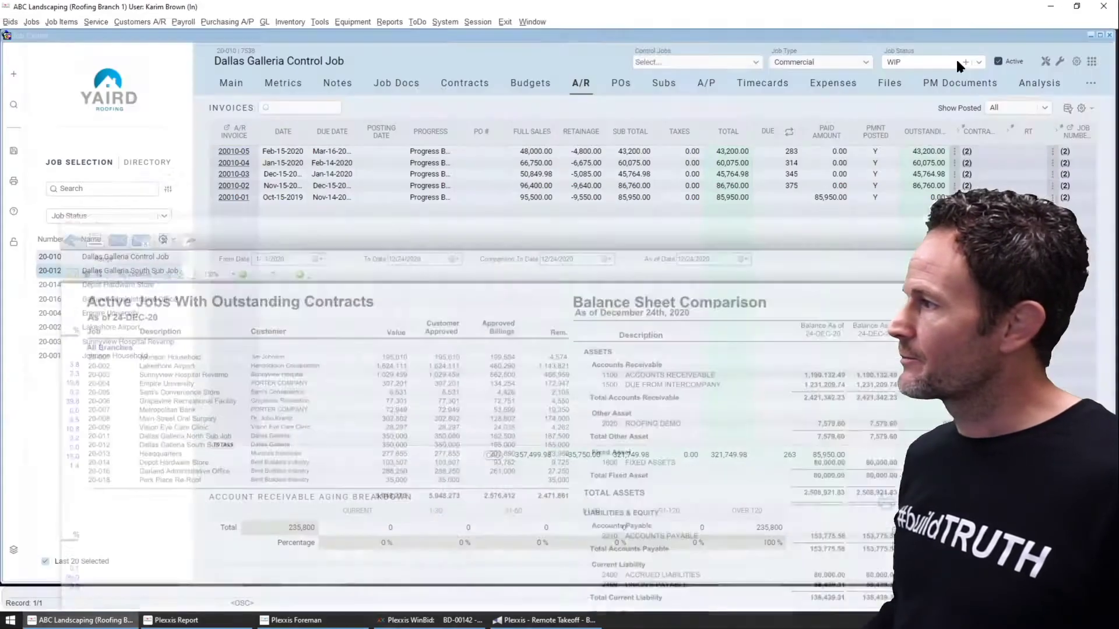